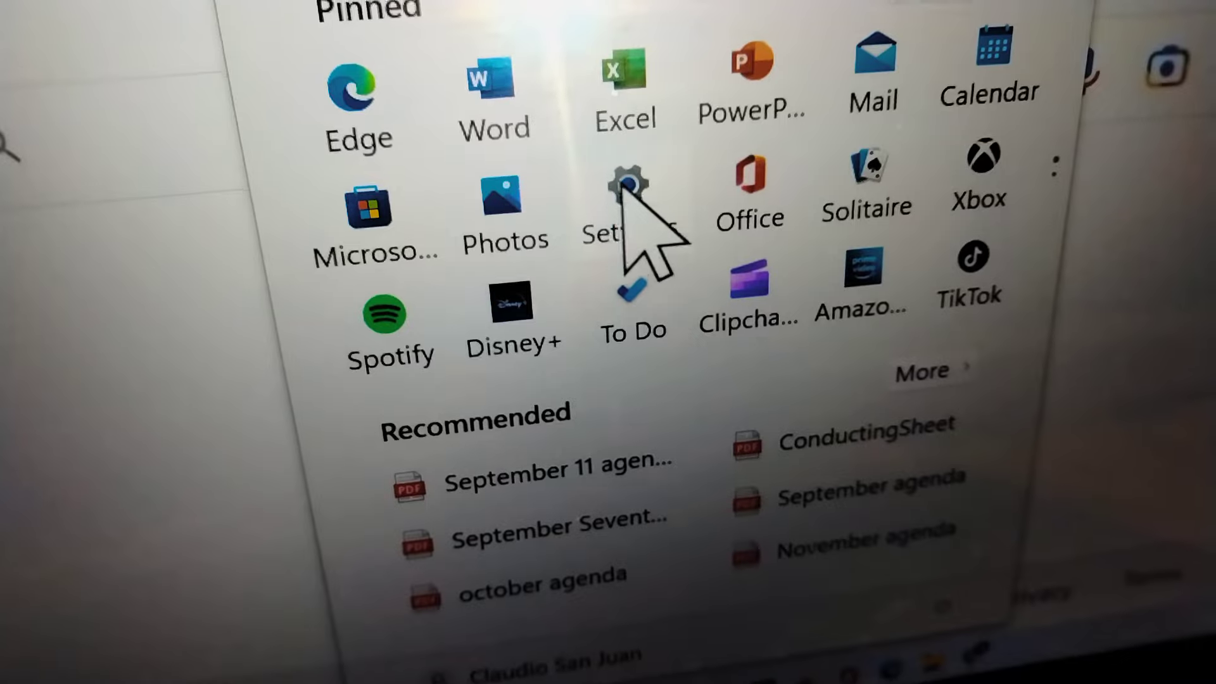
- Open the Windows Settings app from the Start menu
{"action": "left_click", "coordinate": [630, 185]}
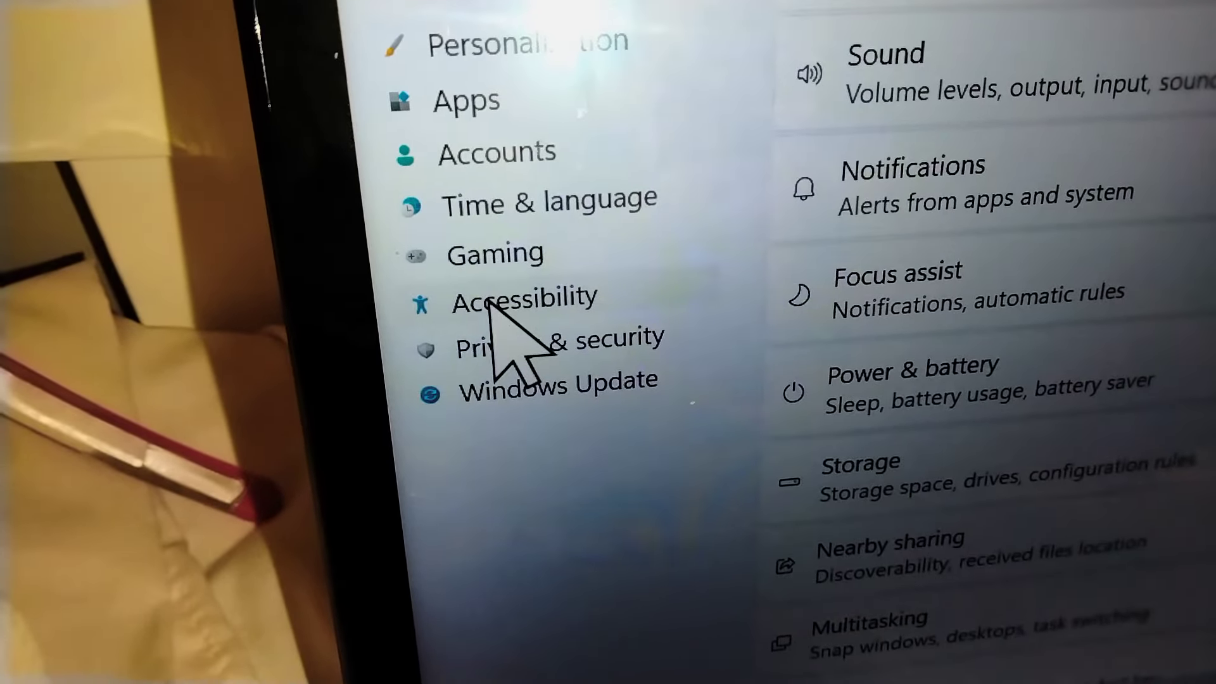
- Go to Accessibility and open the Narrator settings page
{"action": "left_click", "coordinate": [489, 302]}
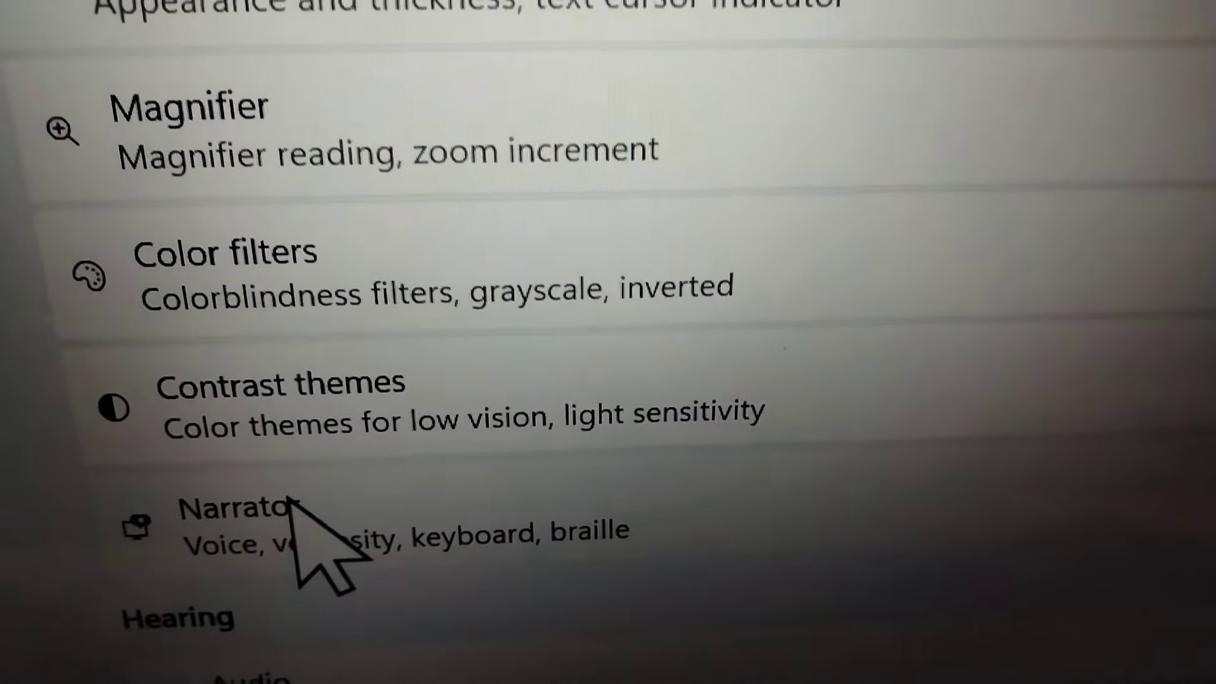
{"action": "left_click", "coordinate": [287, 496]}
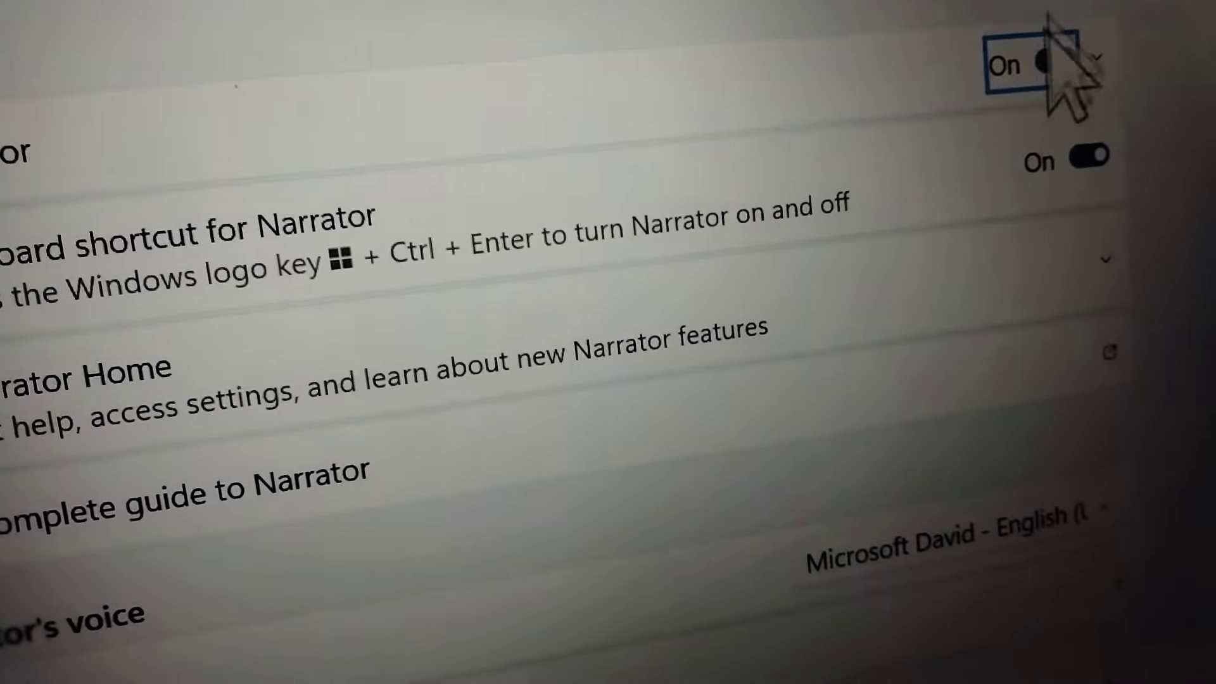
- Switch Narrator off, and toggle its keyboard shortcut off then back on
{"action": "left_click", "coordinate": [1042, 63]}
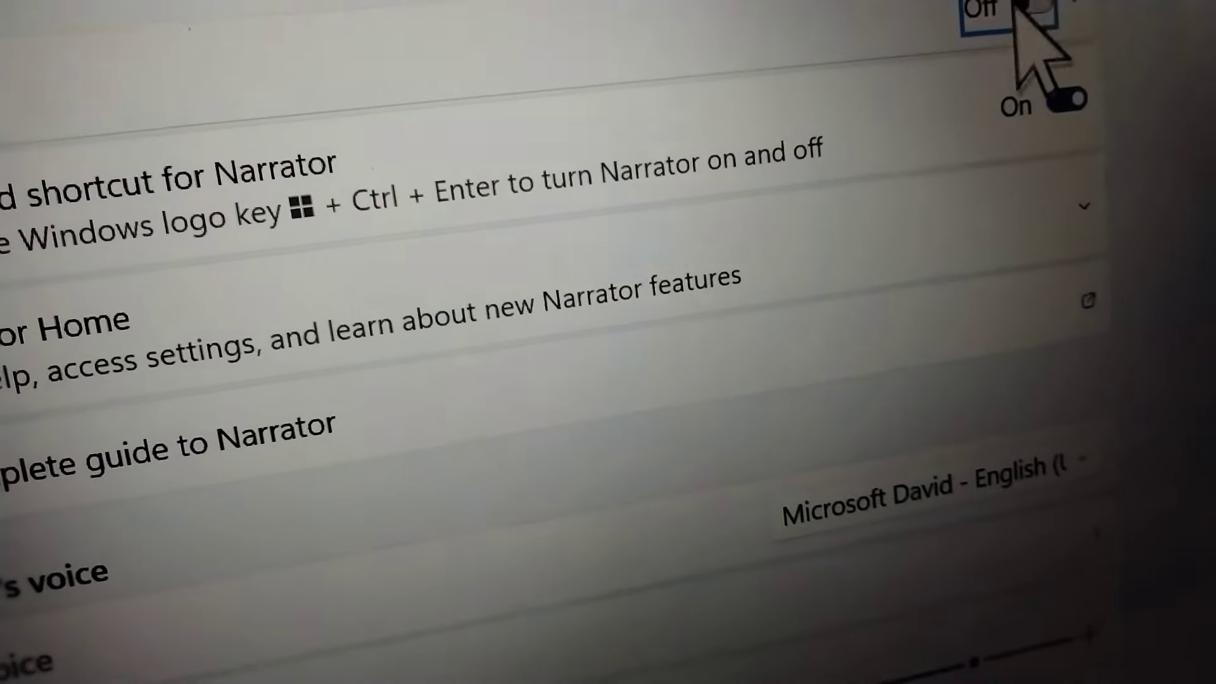
{"action": "left_click", "coordinate": [1082, 99]}
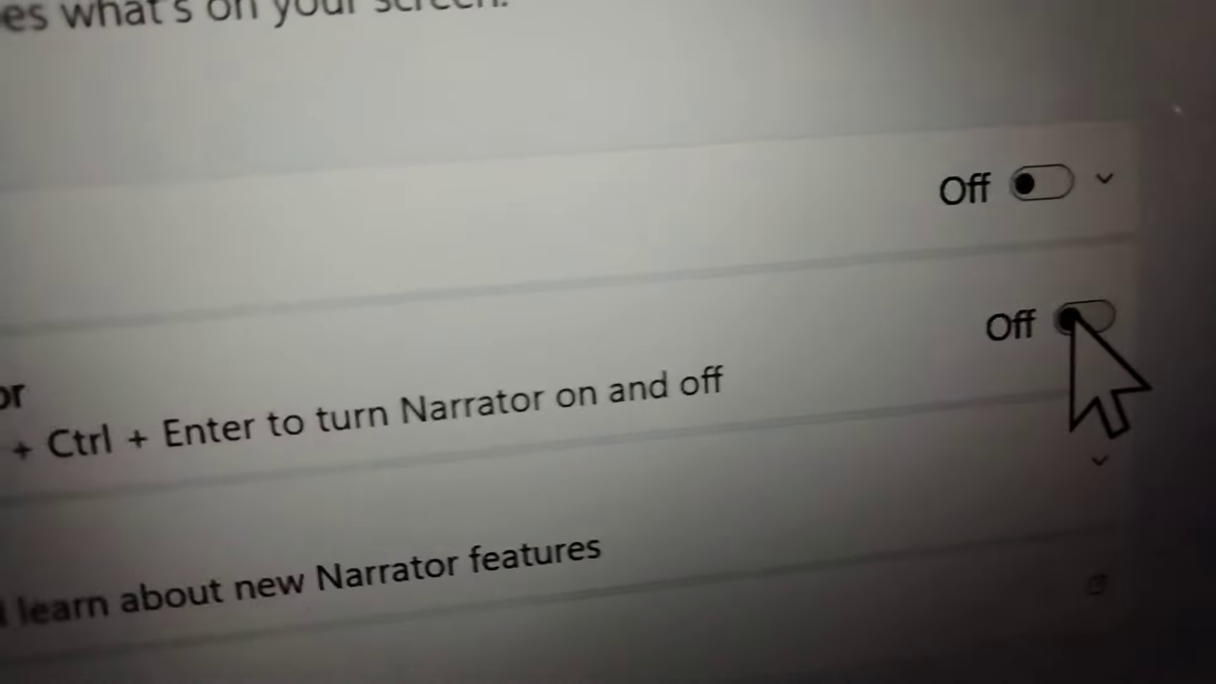
{"action": "left_click", "coordinate": [1045, 304]}
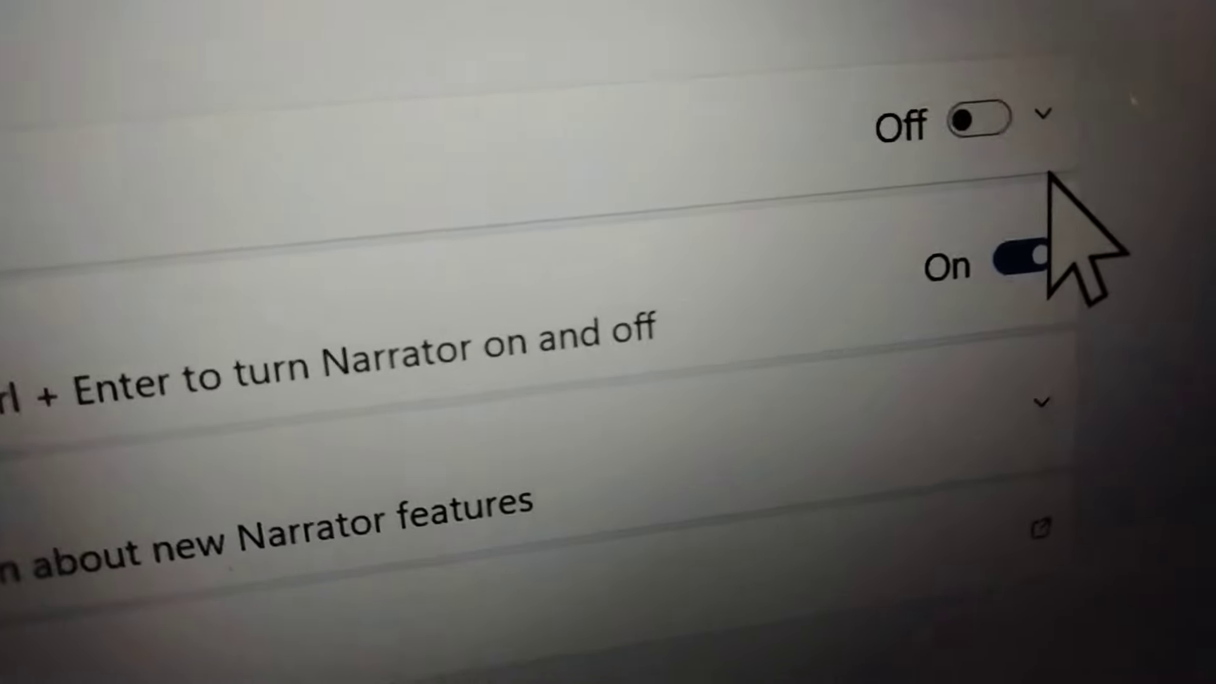